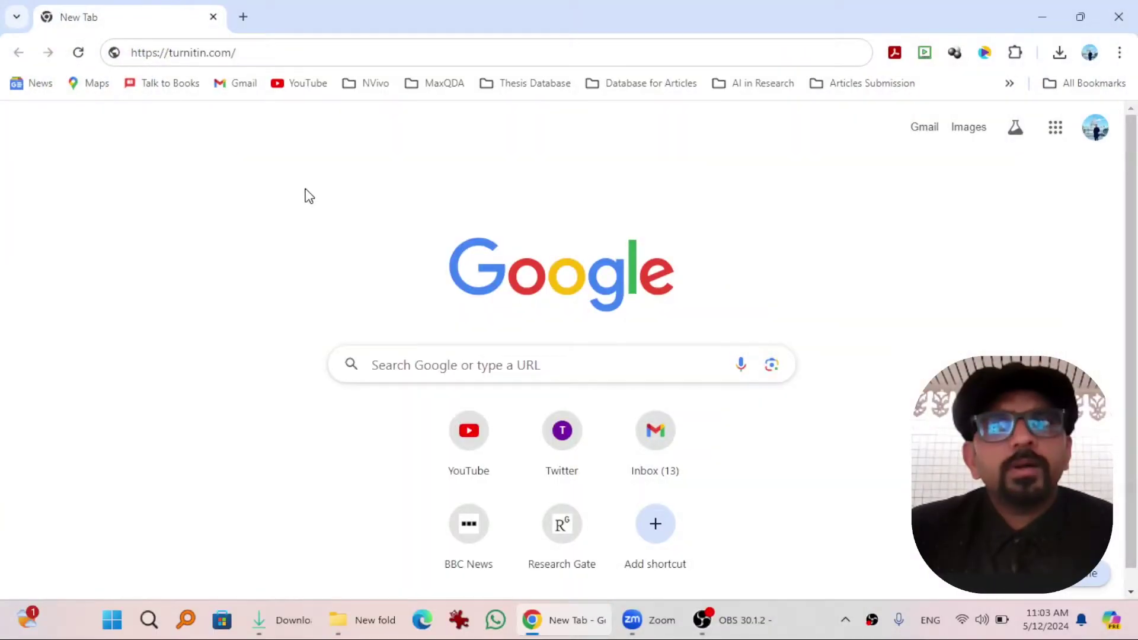
# - Load turnitin.com and log in to the instructor account with the autofilled credentials
pyautogui.click(301, 48)
pyautogui.press('Return')
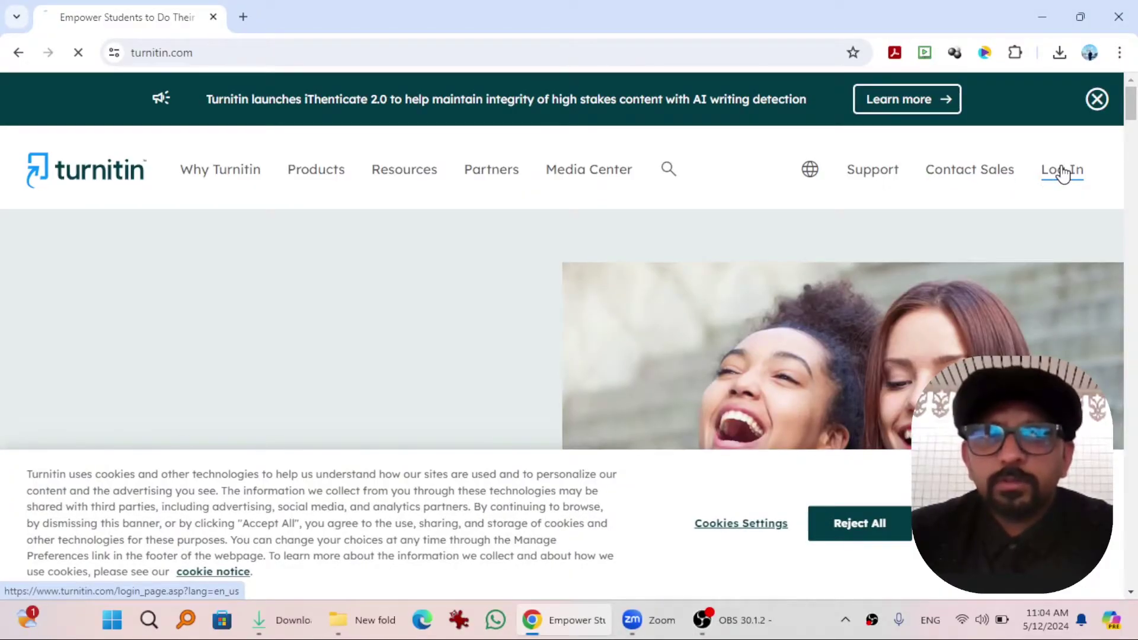
pyautogui.click(1063, 173)
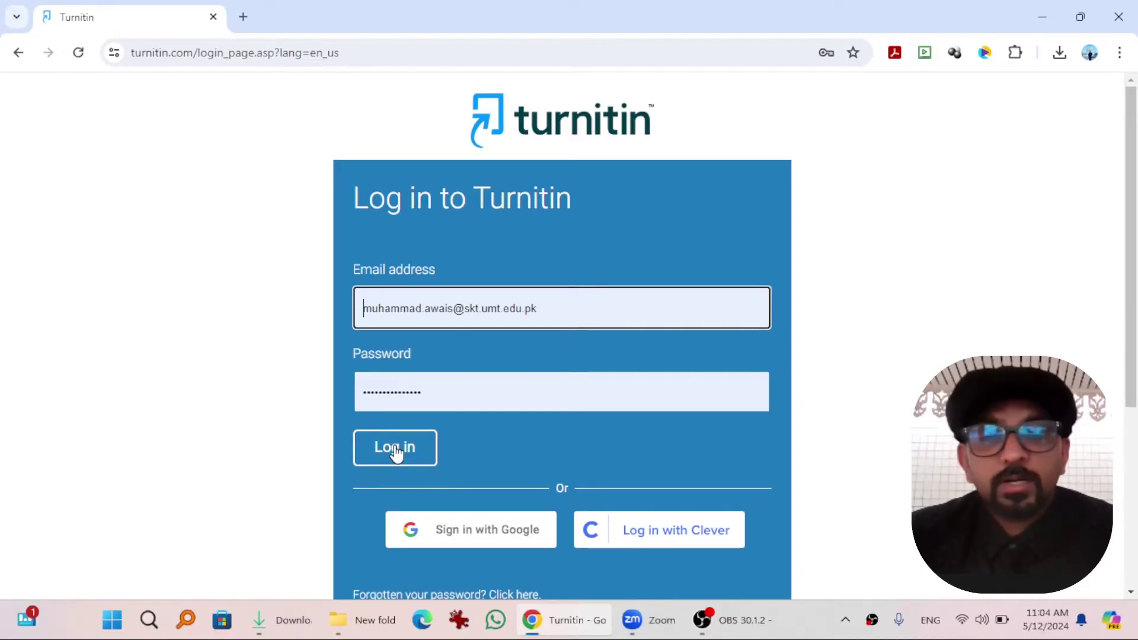
pyautogui.click(393, 446)
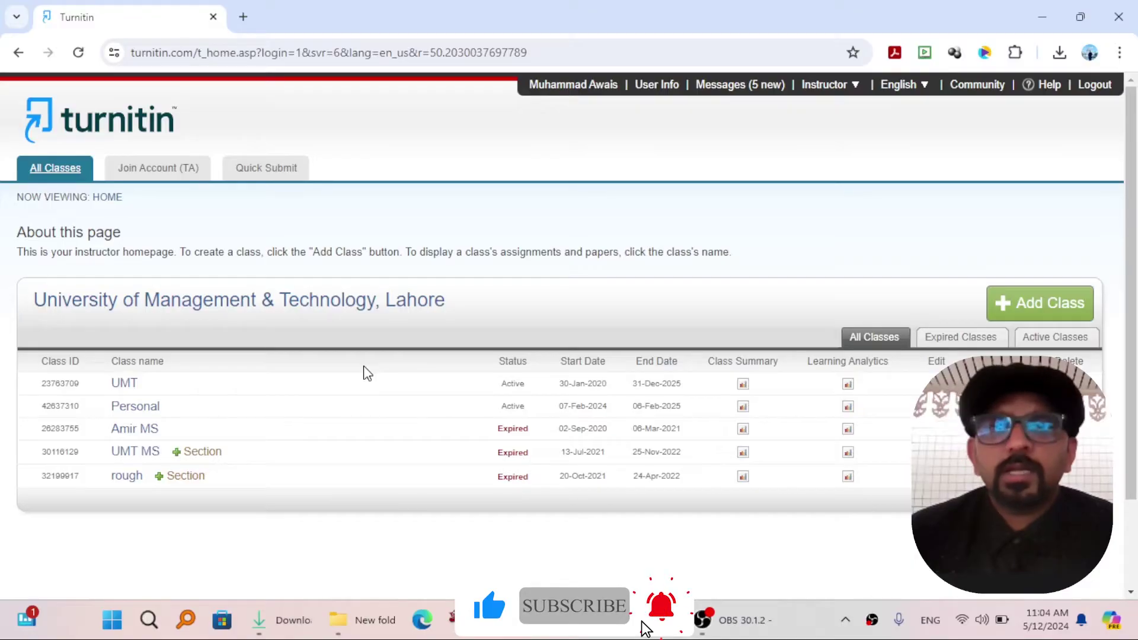
# - Open the Quick Submit inbox and start a new submission
pyautogui.click(270, 172)
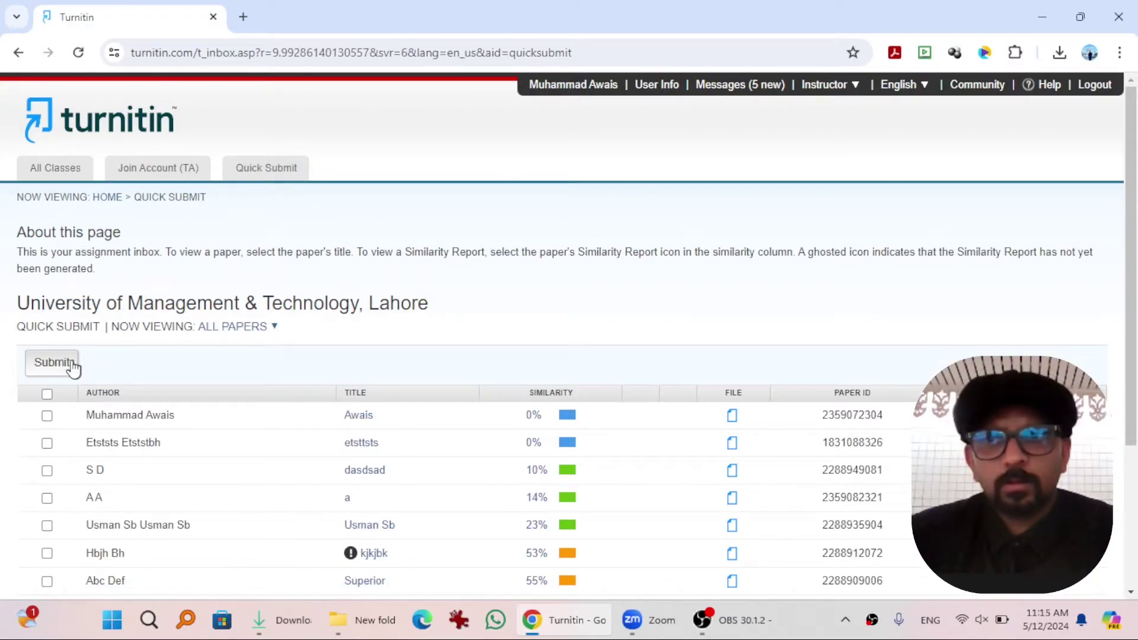
pyautogui.click(64, 368)
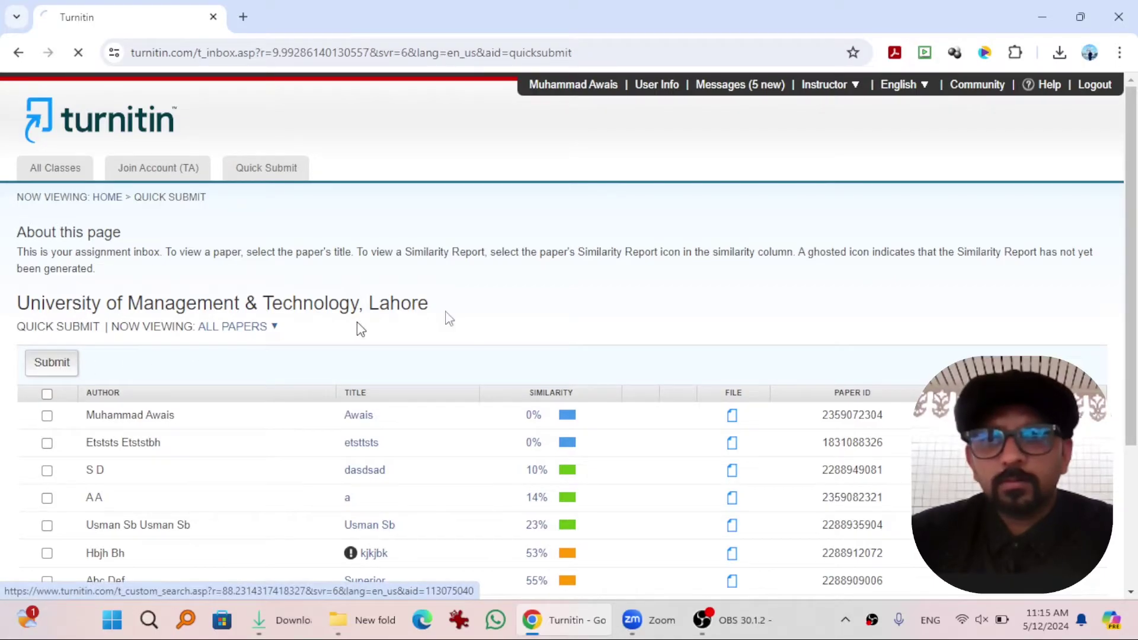
pyautogui.scroll(-3, 216, 393)
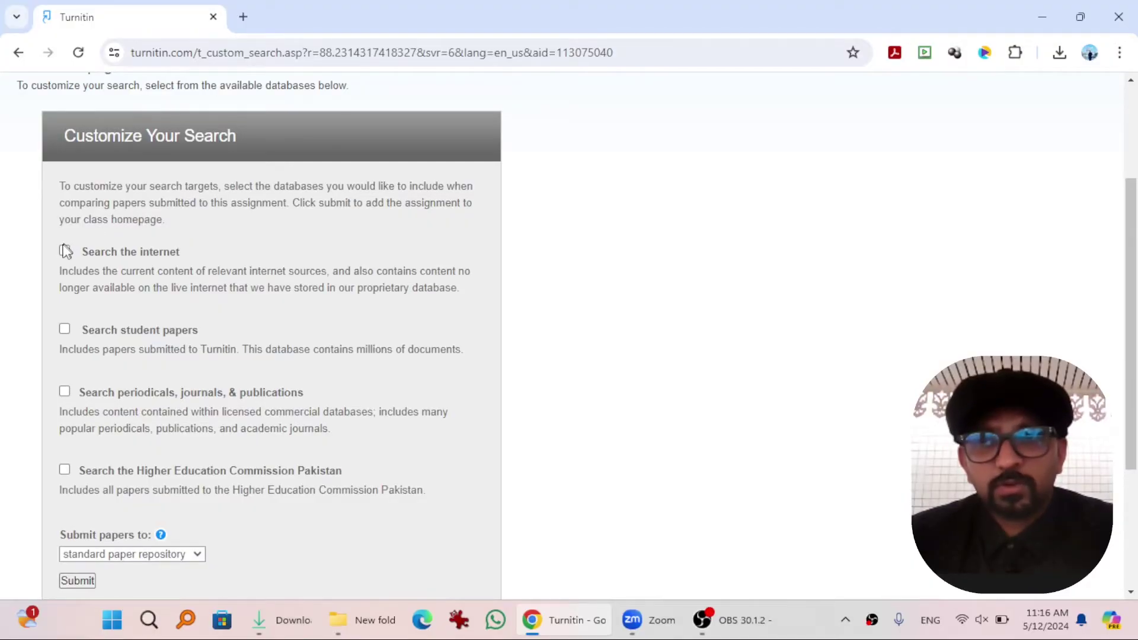
# - Include student papers and periodicals in the search, set 'no repository', and submit the settings
pyautogui.click(65, 330)
pyautogui.click(65, 391)
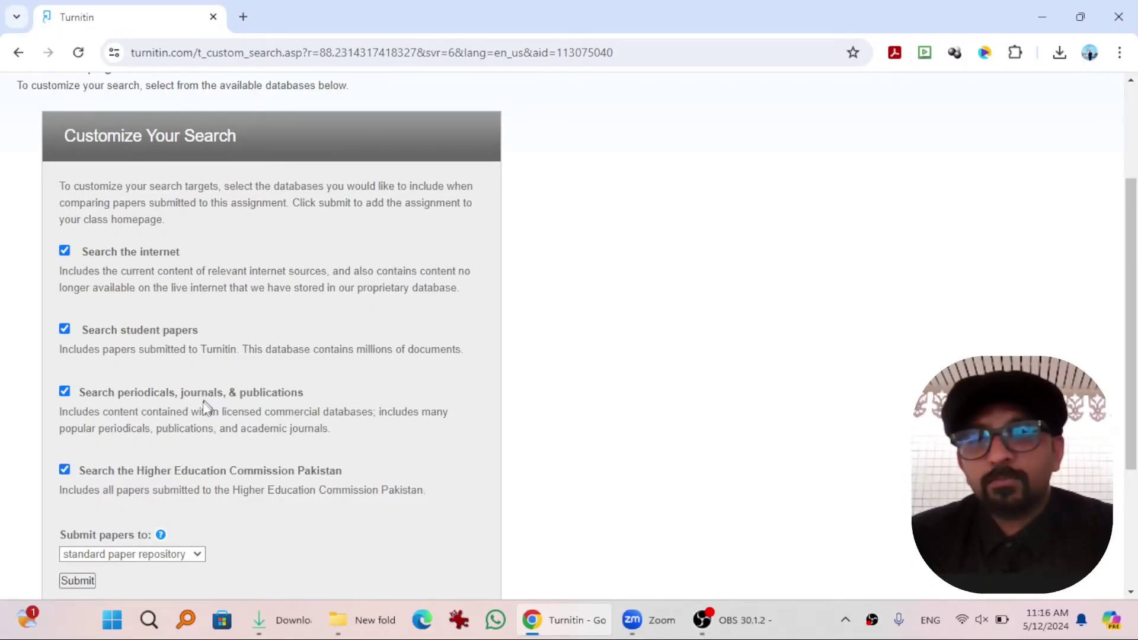
pyautogui.click(180, 556)
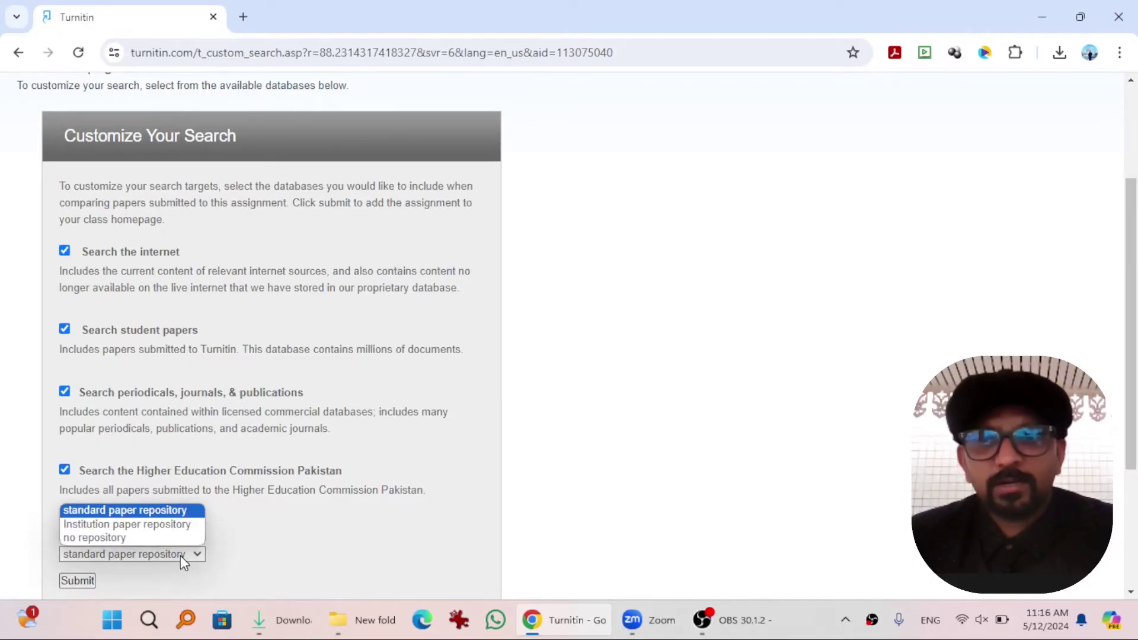
pyautogui.press('Escape')
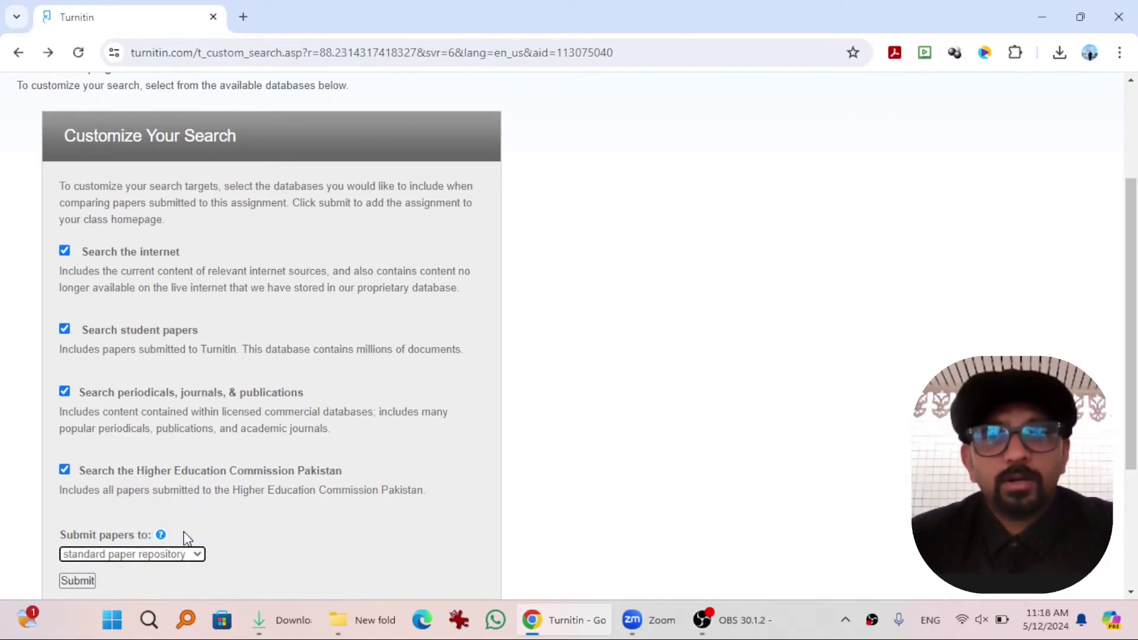
pyautogui.click(175, 555)
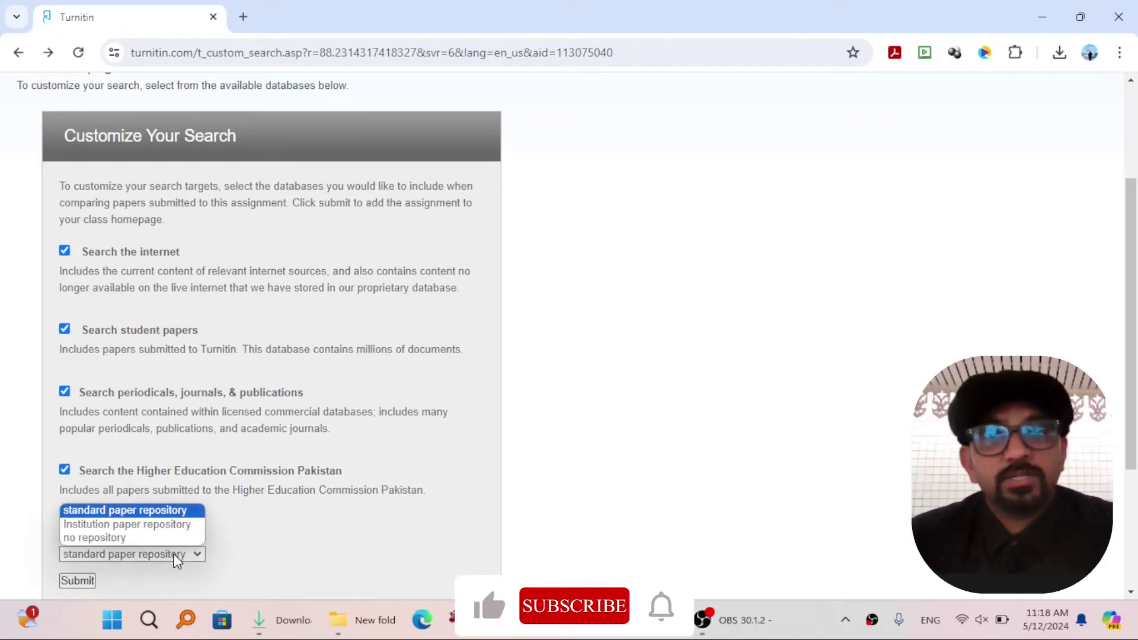
pyautogui.click(162, 543)
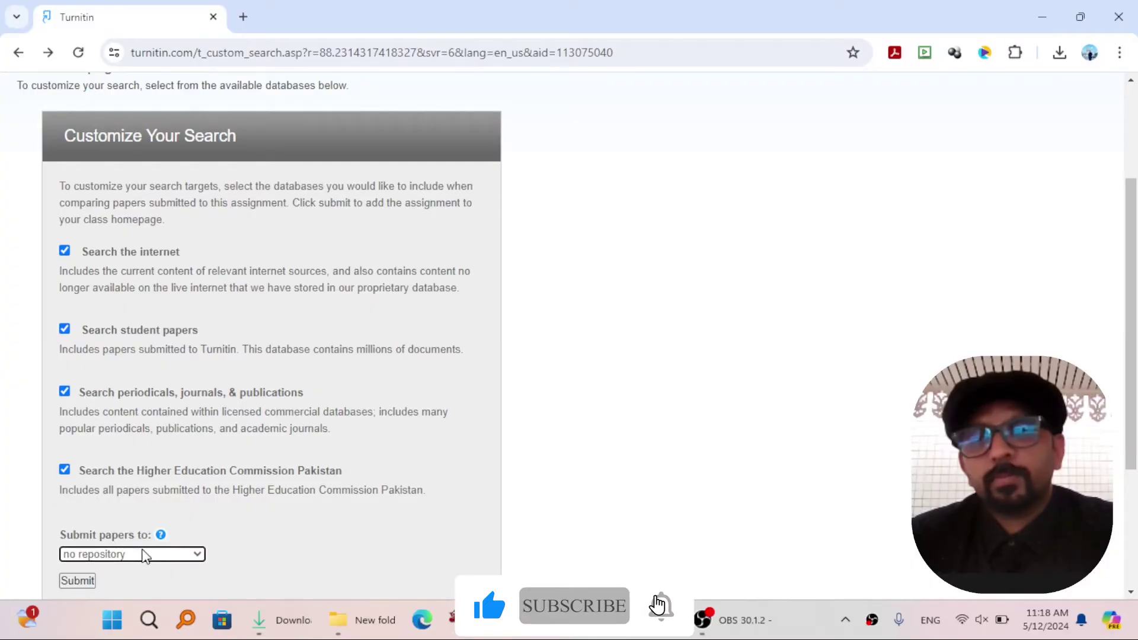
pyautogui.click(80, 582)
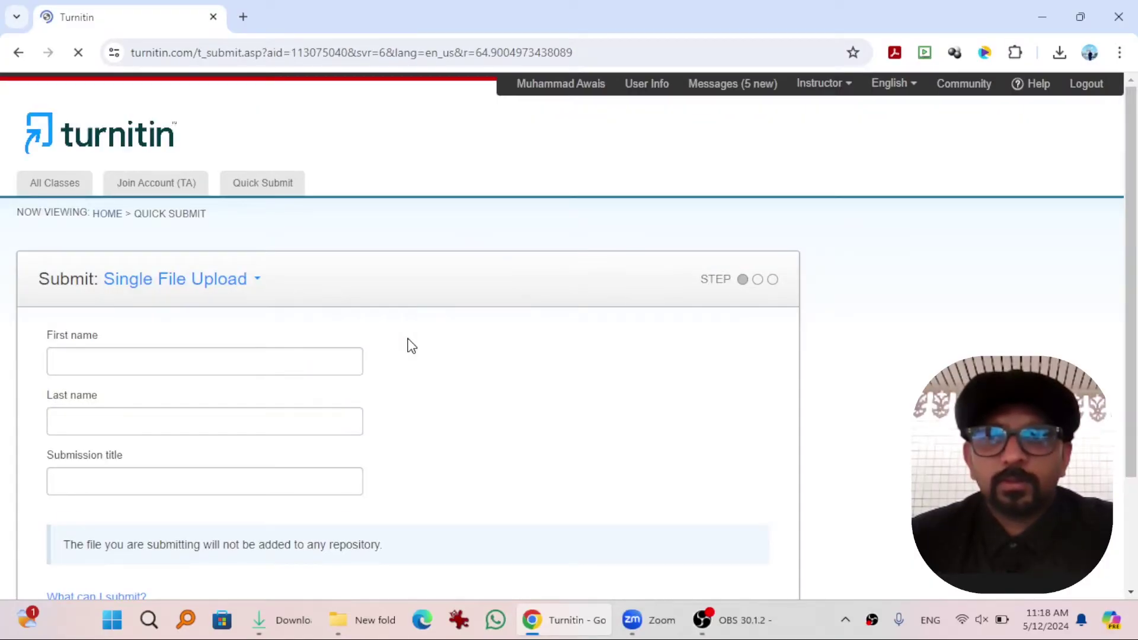
# - Enter the author's first and last name and paste the title 'Commodity Fetishism and Advertisements'
pyautogui.click(257, 372)
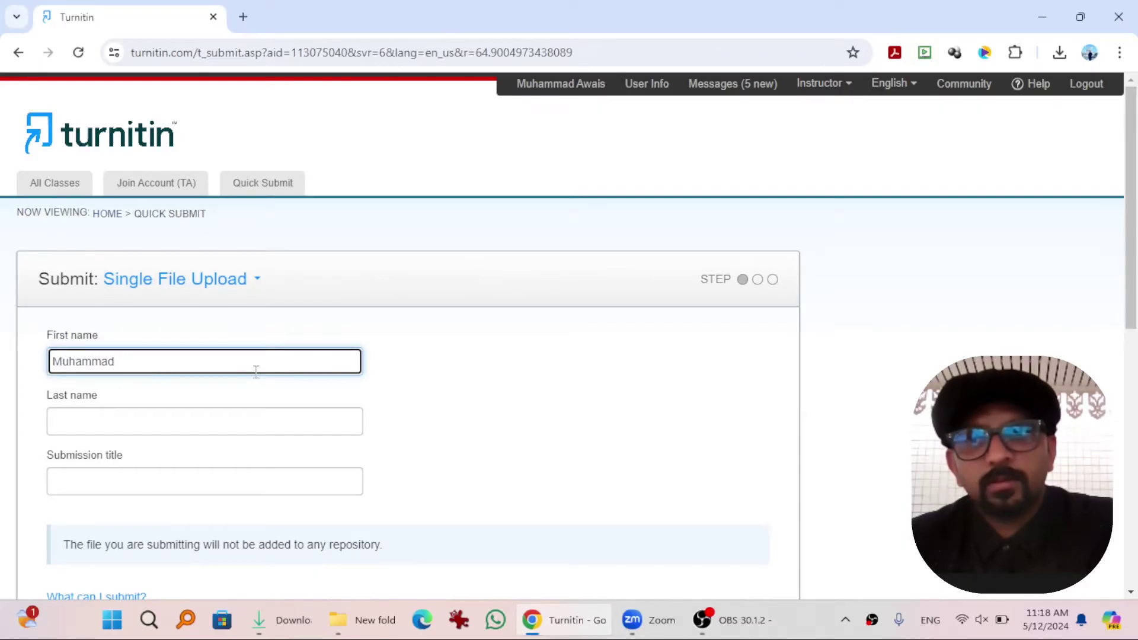
pyautogui.press('Tab')
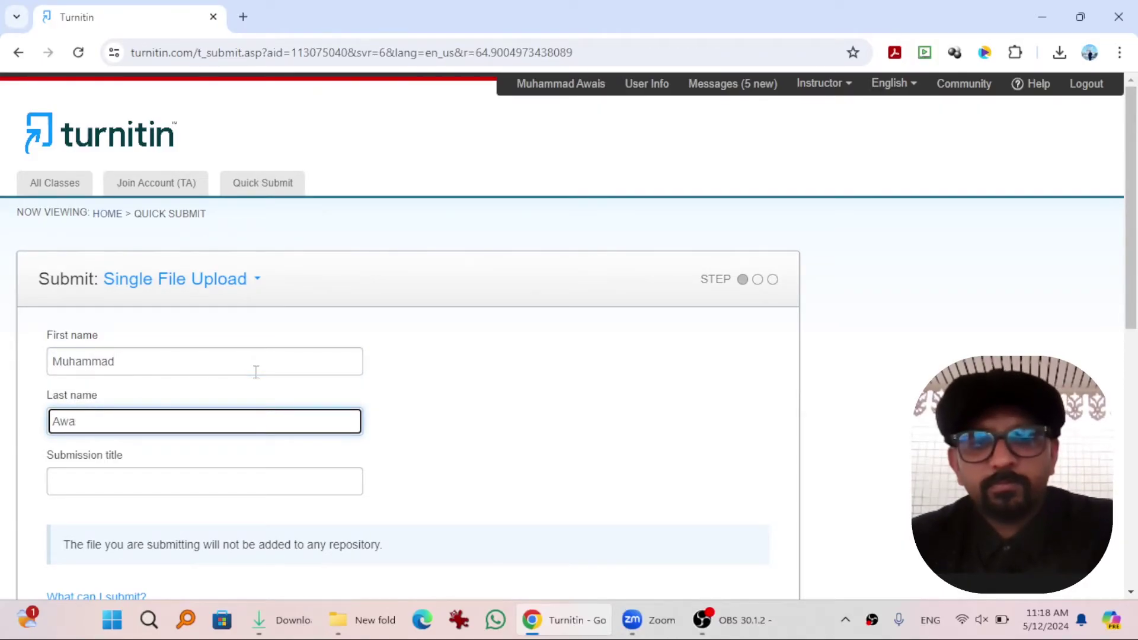
pyautogui.press('Tab')
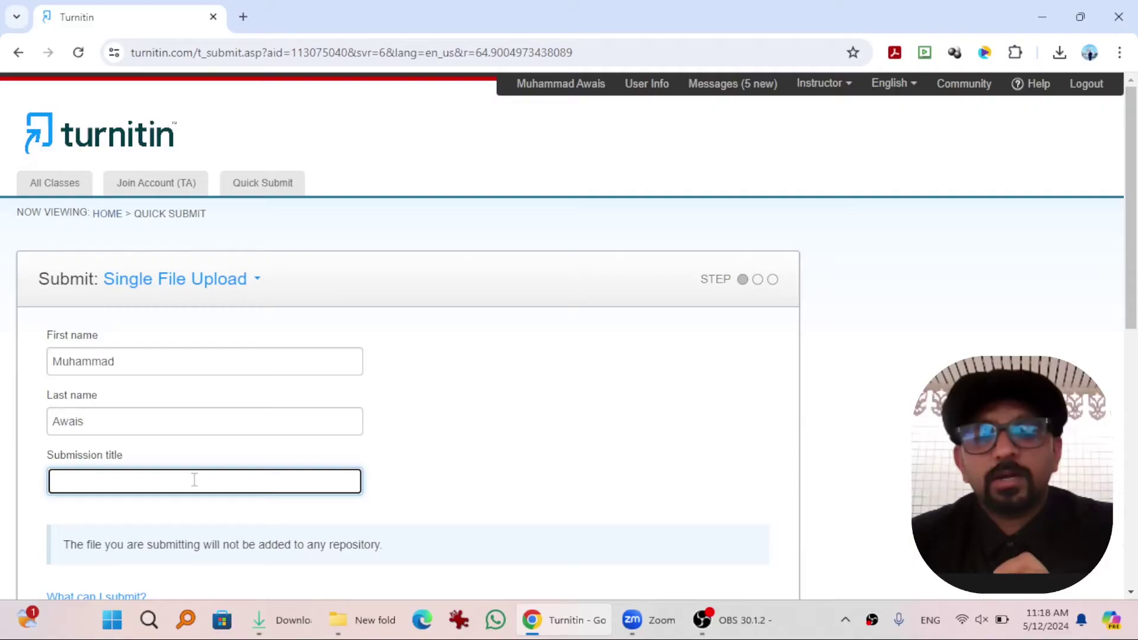
pyautogui.write('Commodity Fetishism and Advertisements')
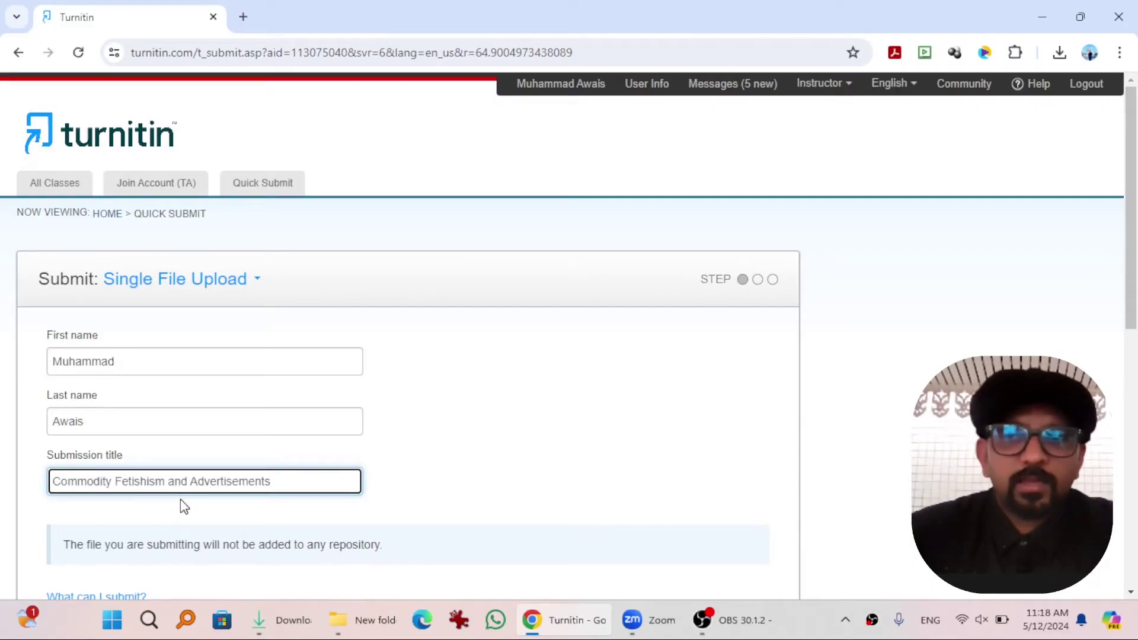
# - Choose the Word paper from this computer and upload it
pyautogui.scroll(-3, 179, 507)
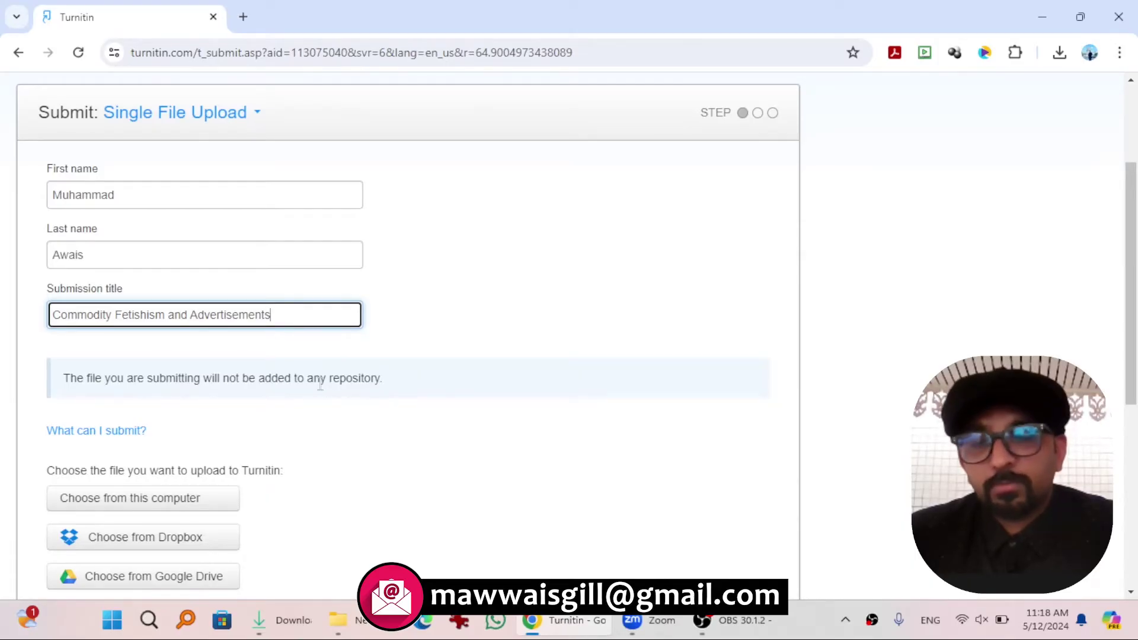
pyautogui.scroll(-1, 320, 384)
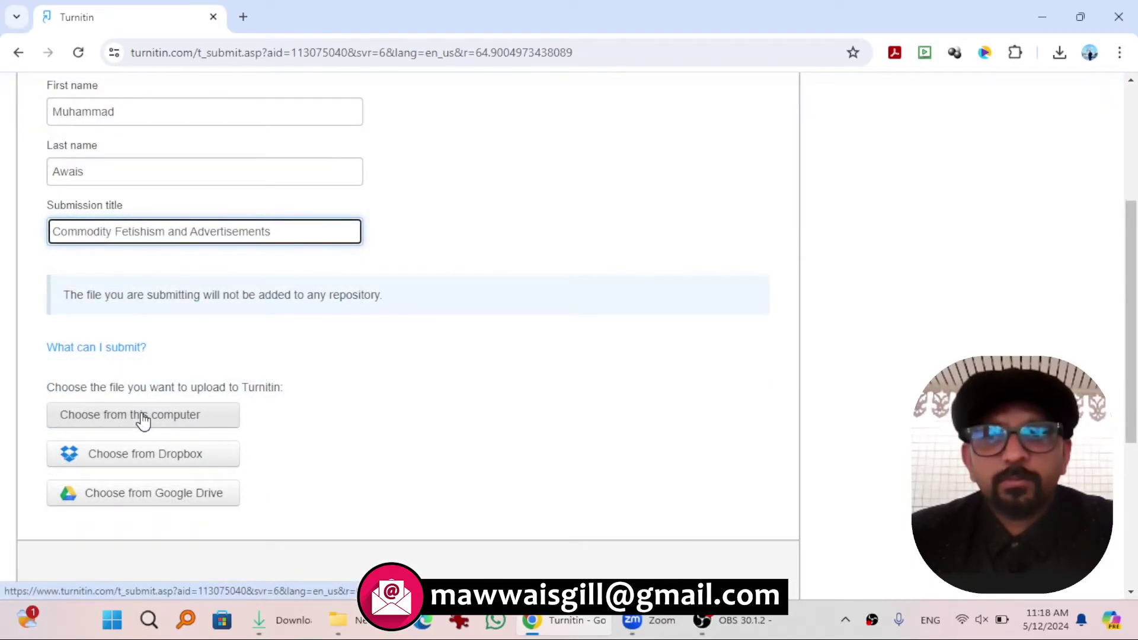
pyautogui.click(144, 418)
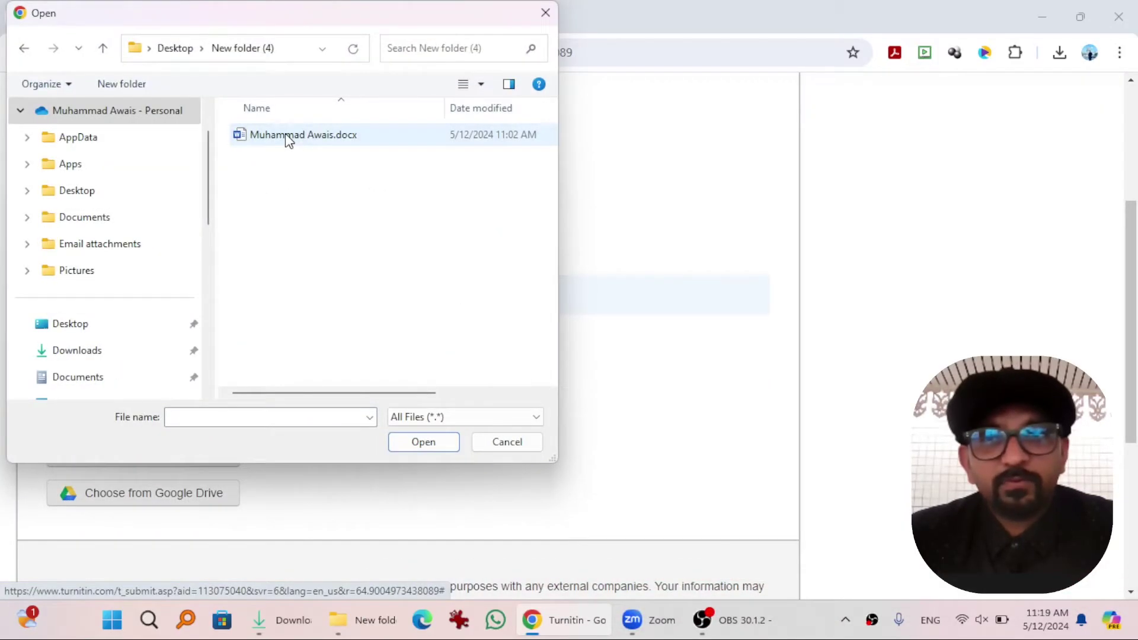
pyautogui.doubleClick(289, 136)
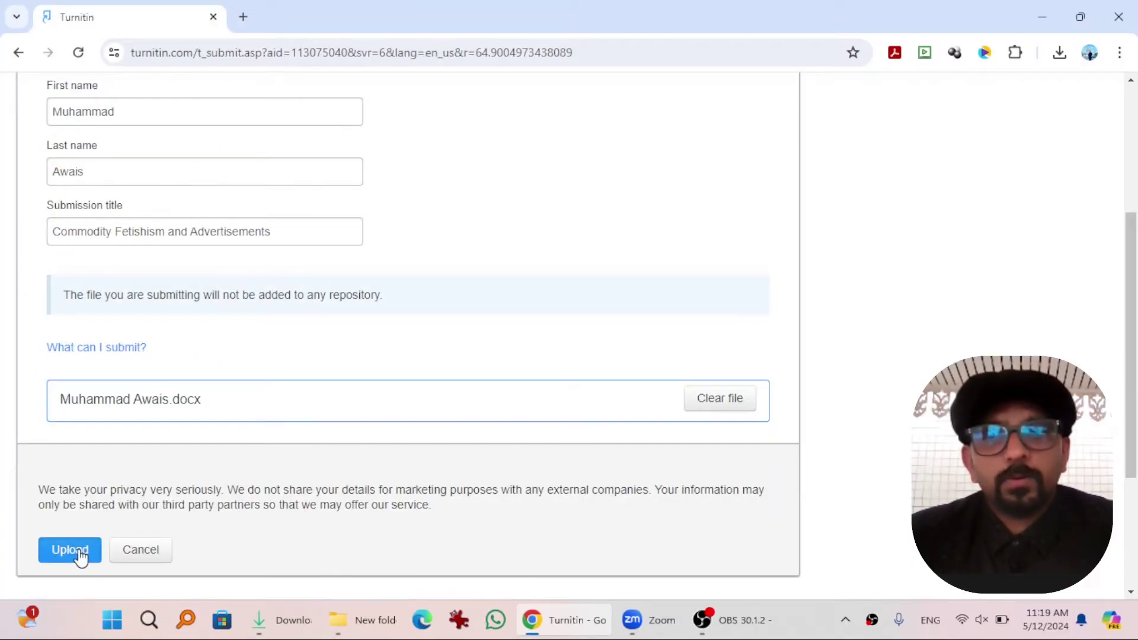
pyautogui.click(81, 556)
pyautogui.click(738, 622)
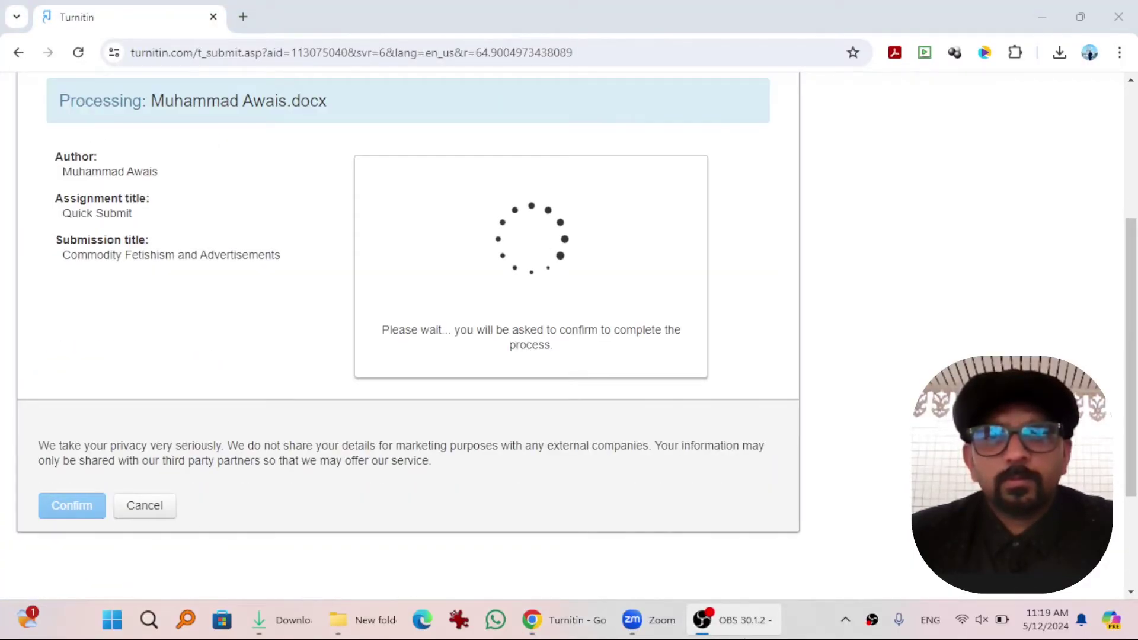
# - Check the file details (5152 words, 27025 characters) and confirm the submission
pyautogui.click(744, 634)
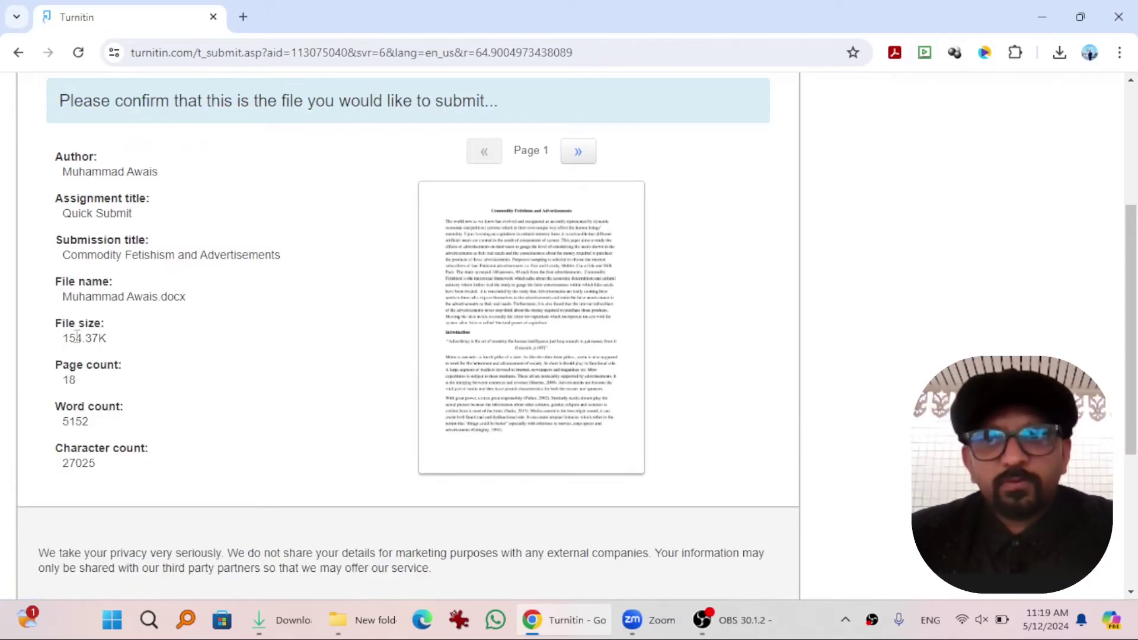
pyautogui.doubleClick(66, 418)
pyautogui.doubleClick(70, 463)
pyautogui.scroll(-4, 94, 414)
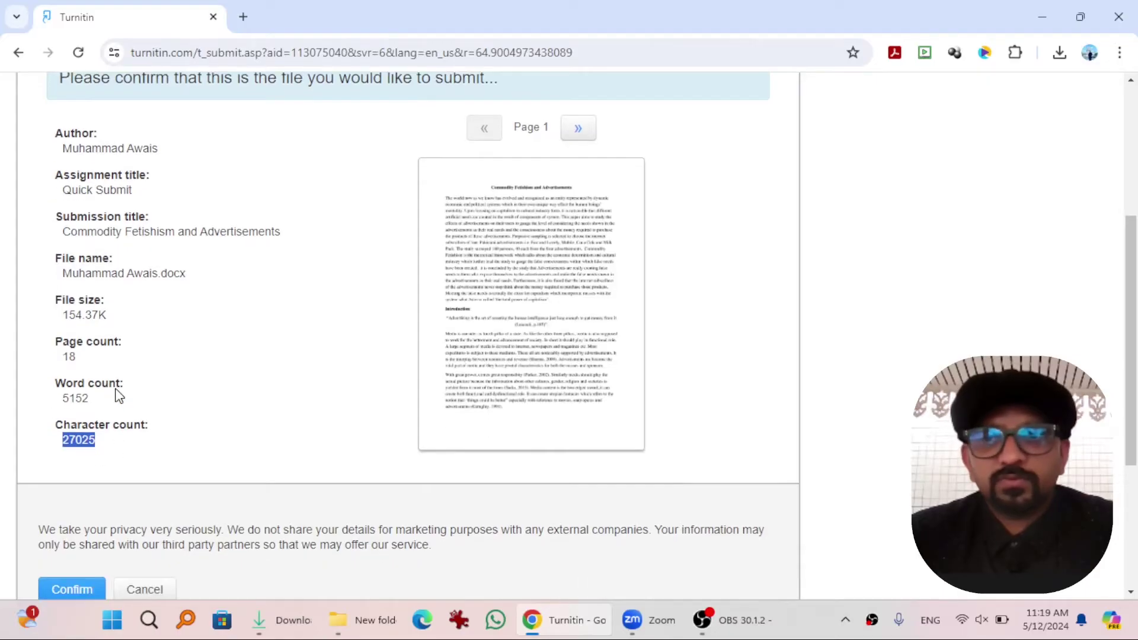
pyautogui.click(79, 376)
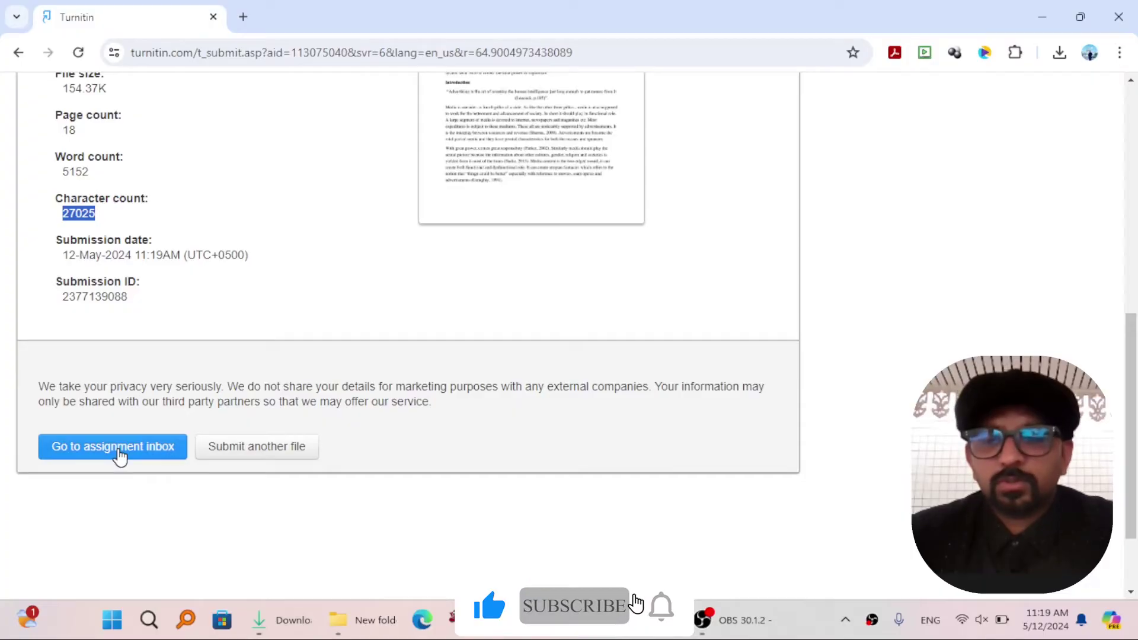
# - From the assignment inbox, open the Commodity Fetishism paper's 15% similarity report
pyautogui.click(120, 456)
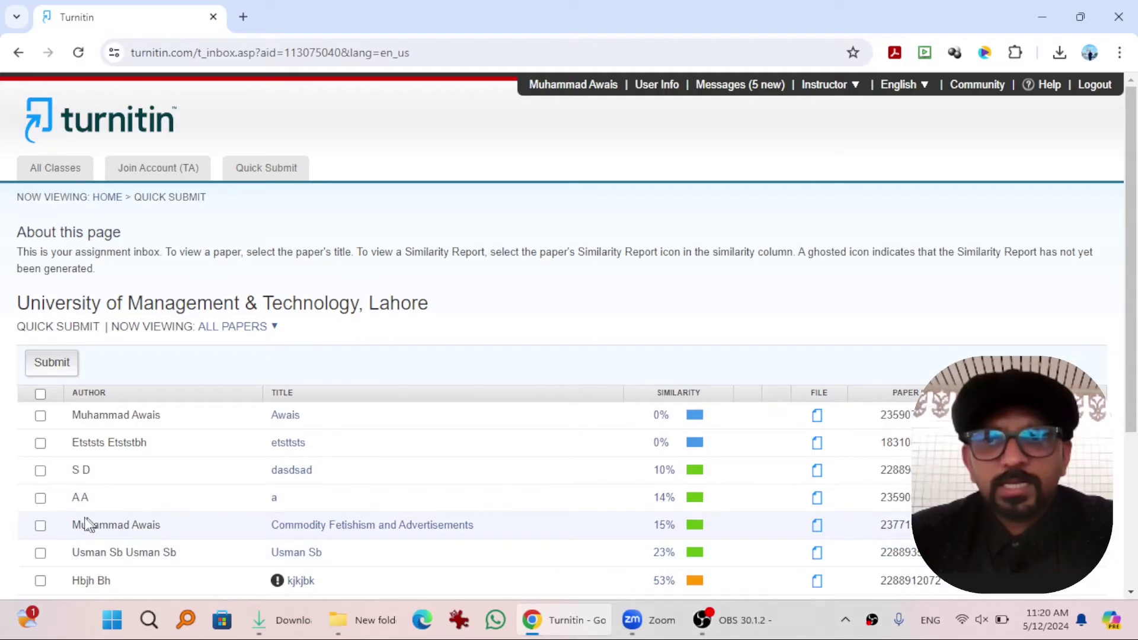
pyautogui.moveTo(71, 525); pyautogui.dragTo(538, 535)
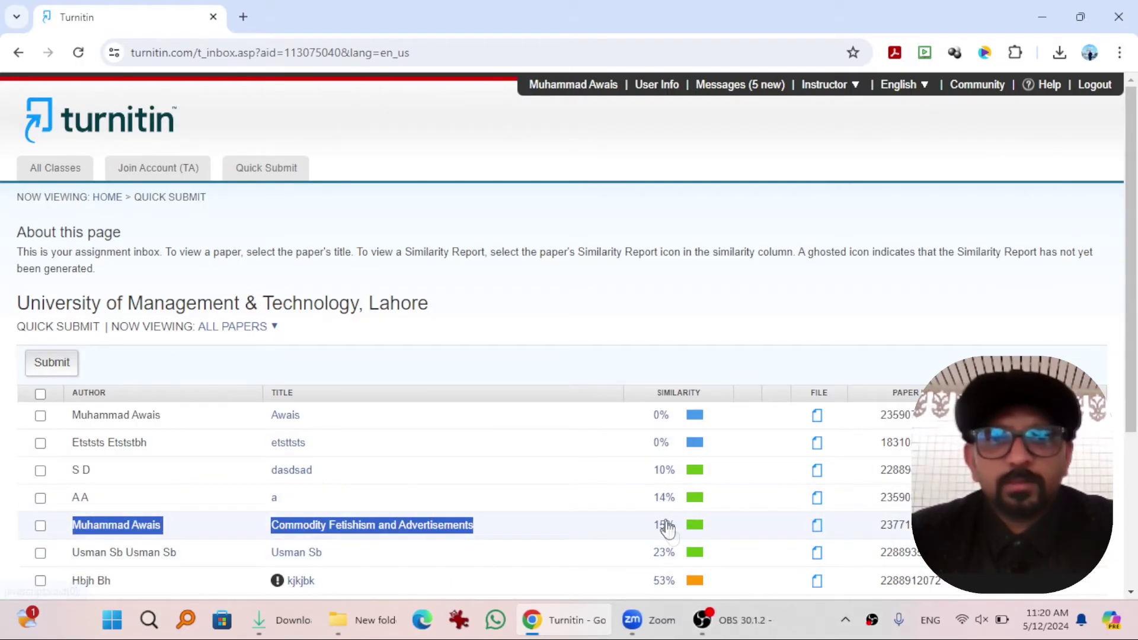
pyautogui.click(665, 526)
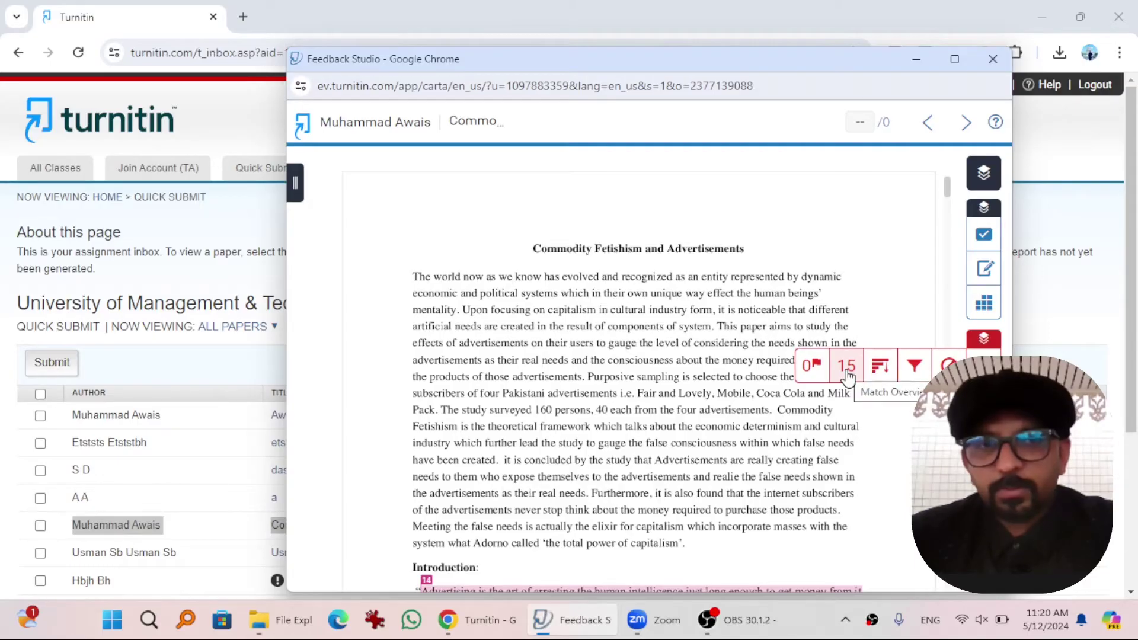
pyautogui.click(847, 372)
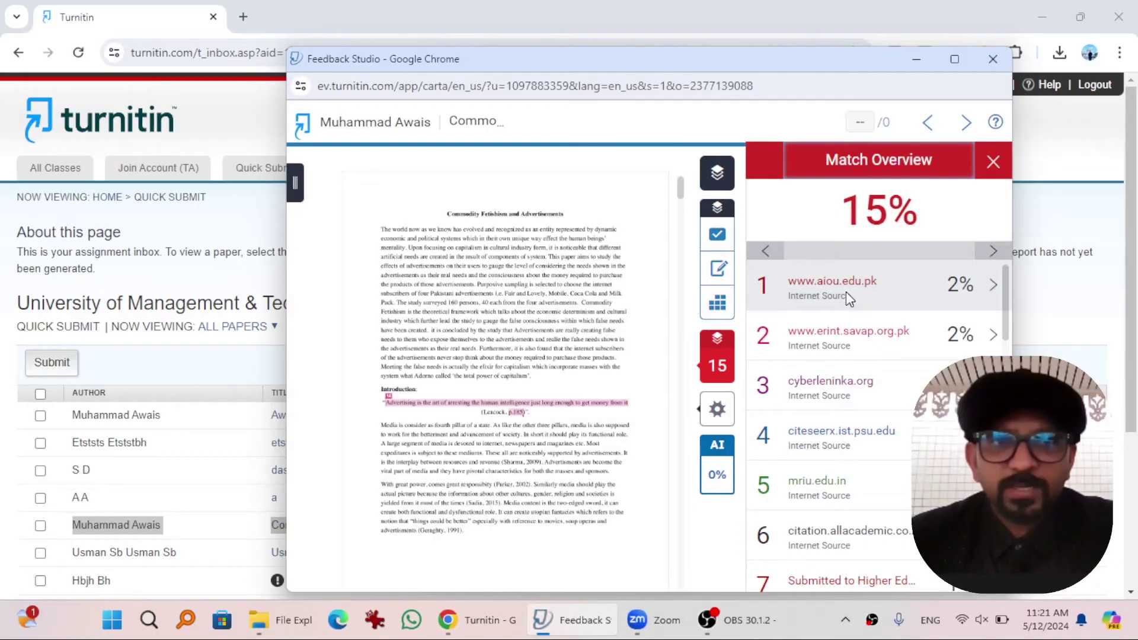
pyautogui.click(993, 289)
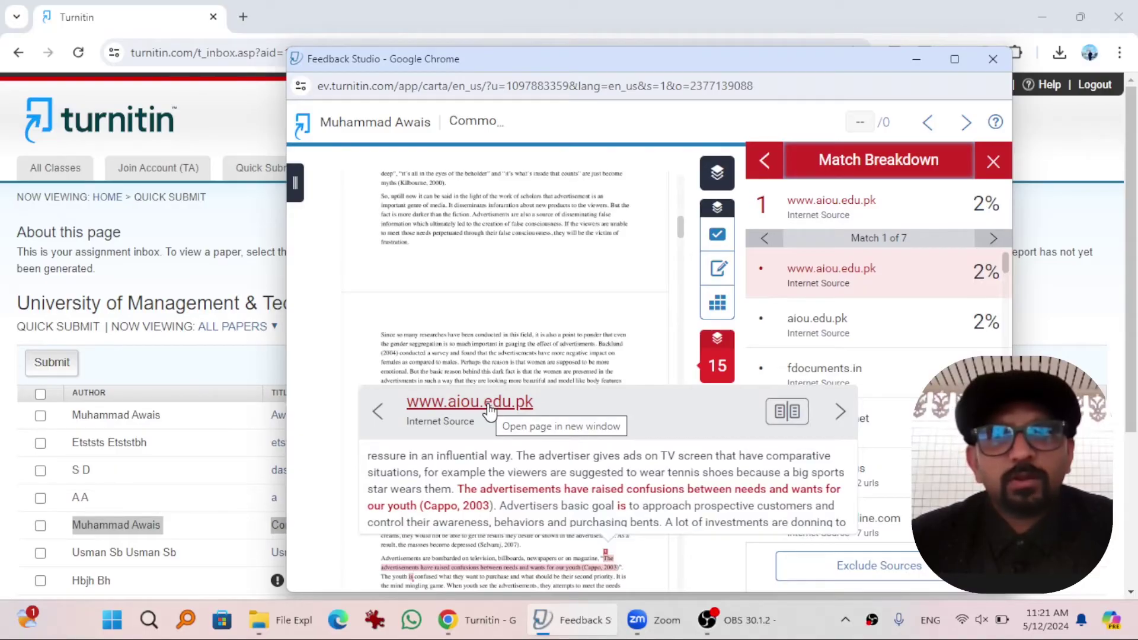
pyautogui.click(765, 160)
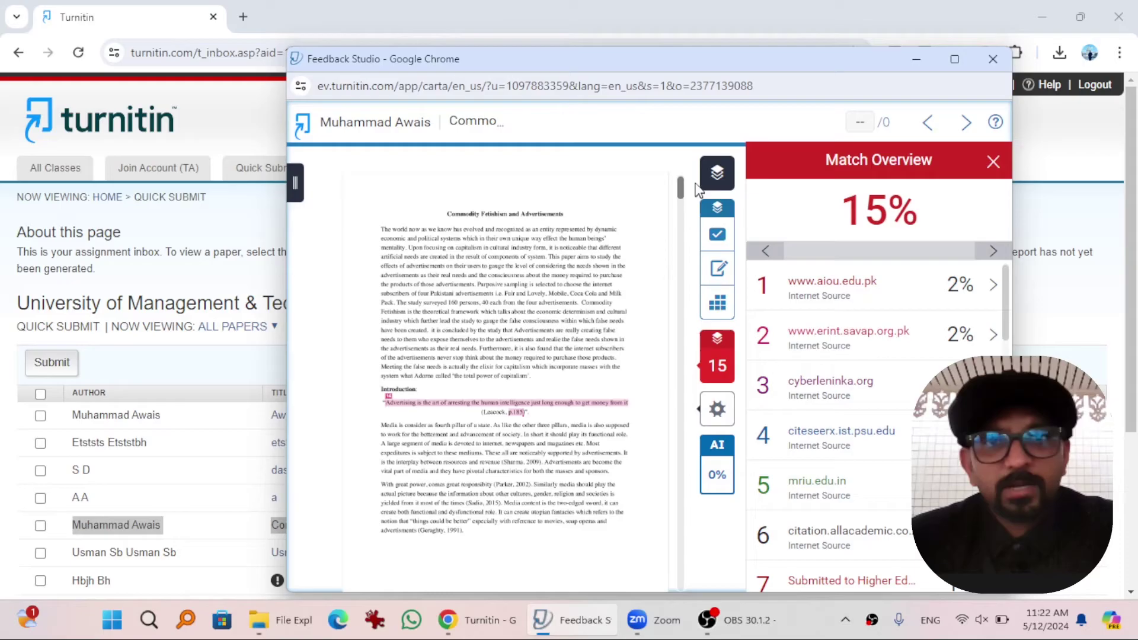
pyautogui.moveTo(680, 187); pyautogui.dragTo(663, 536)
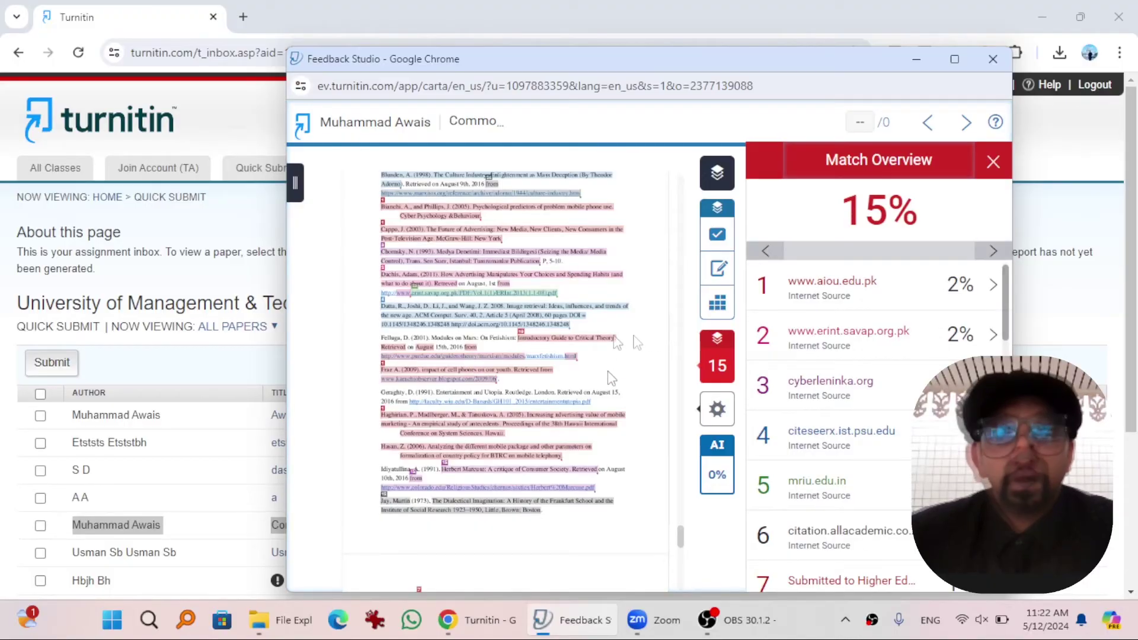
pyautogui.moveTo(714, 367)
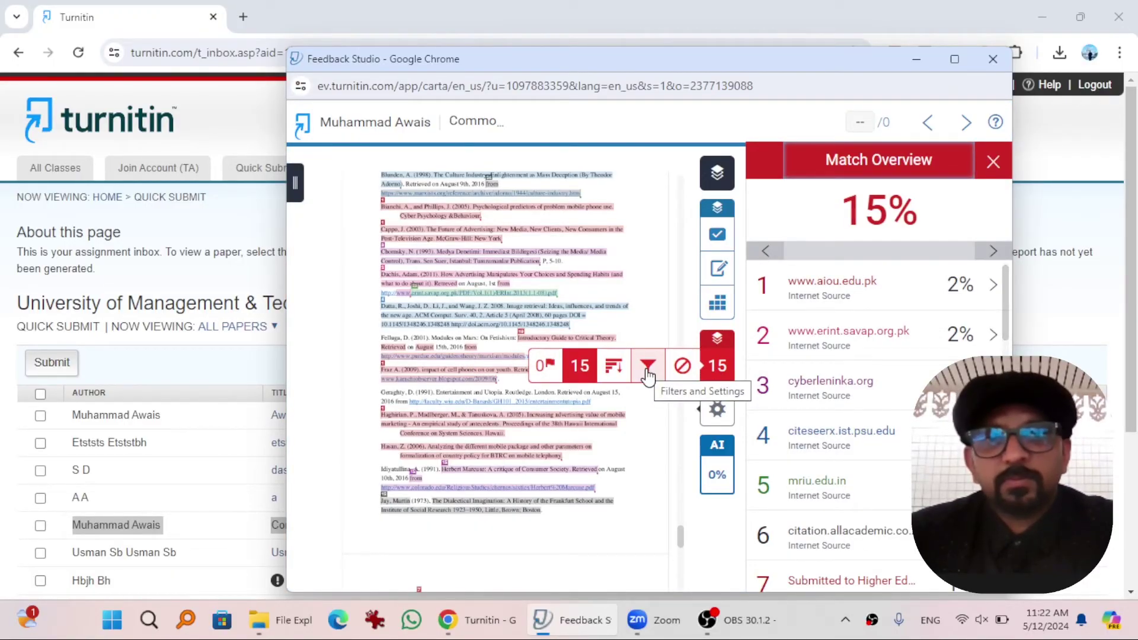
# - In Filters and Settings, tick Exclude Quotes and Exclude Bibliography and apply, dropping similarity to 2%
pyautogui.click(648, 369)
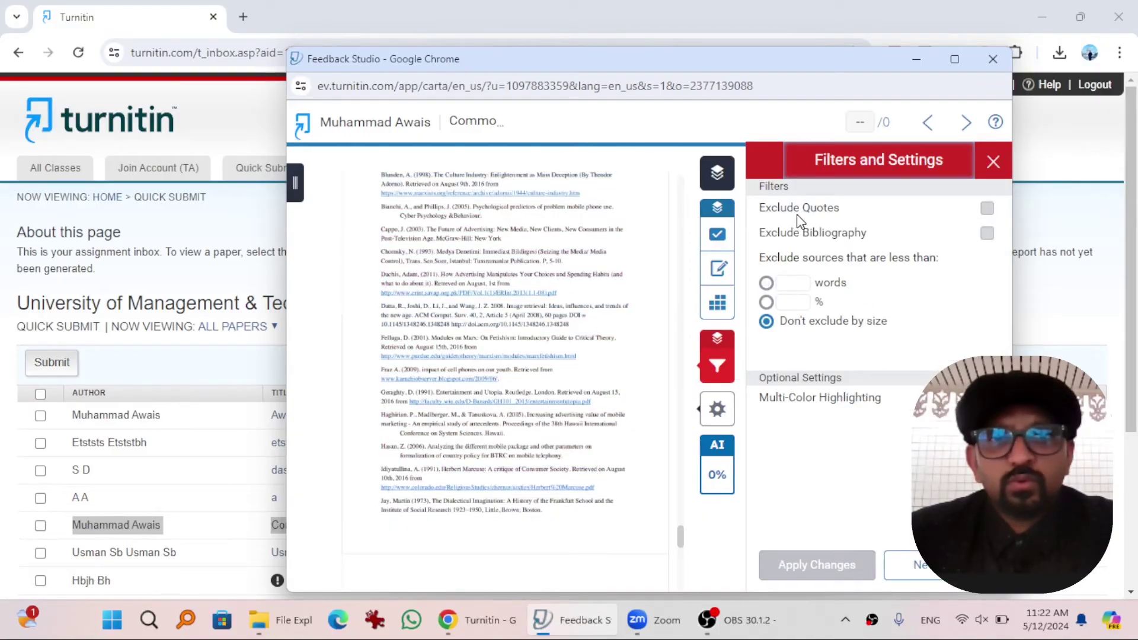
pyautogui.click(987, 208)
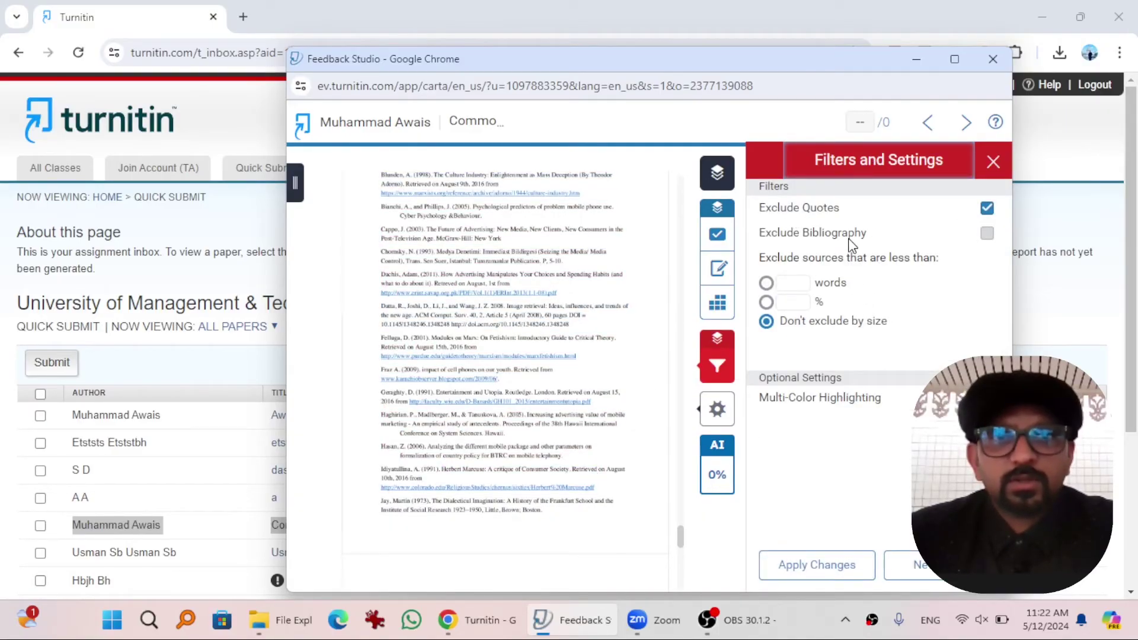
pyautogui.click(987, 234)
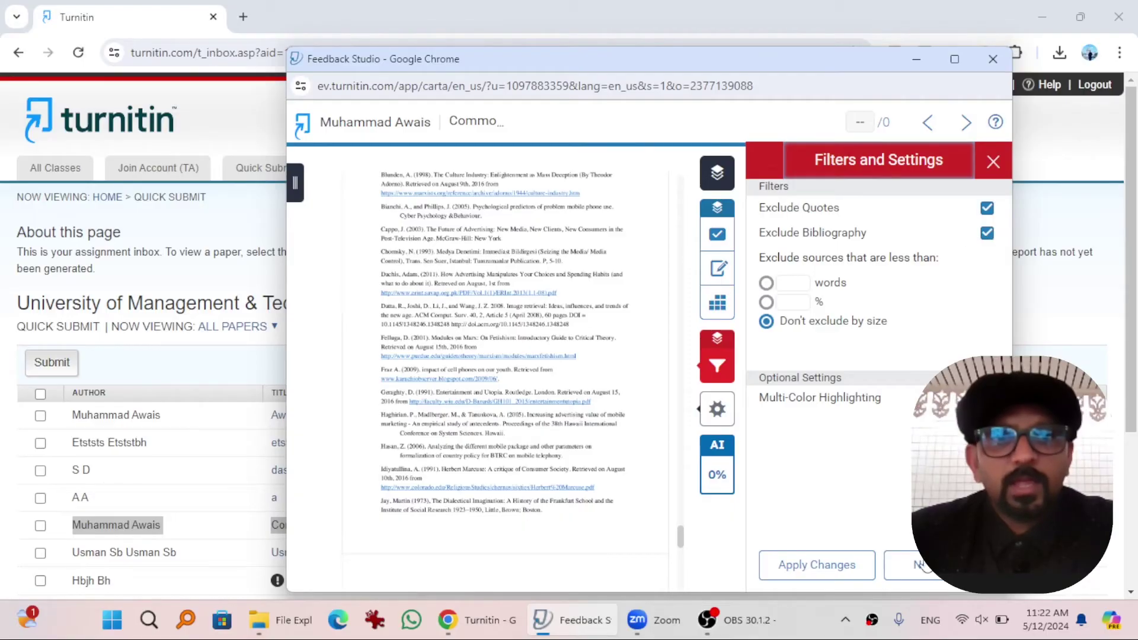
pyautogui.click(818, 568)
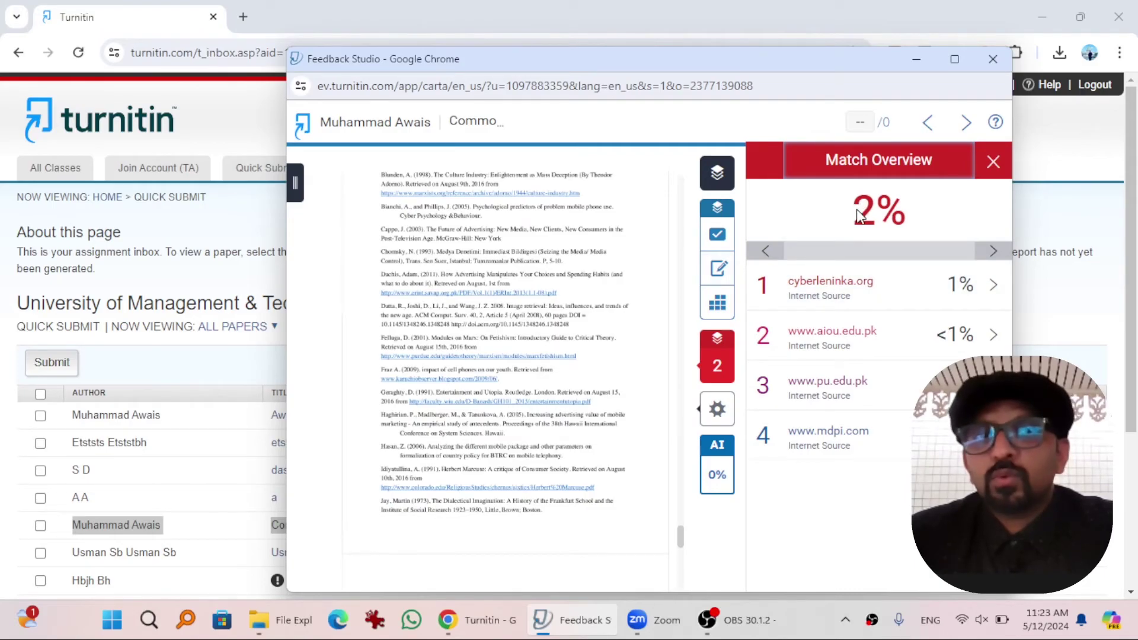
pyautogui.scroll(1, 440, 344)
pyautogui.moveTo(724, 491)
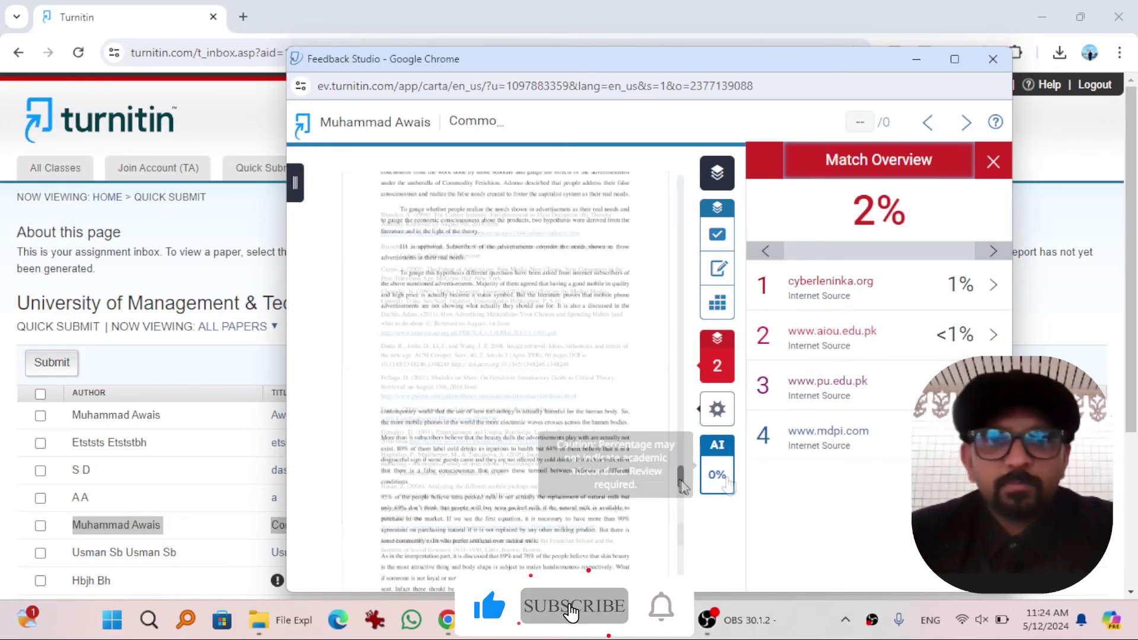
pyautogui.moveTo(682, 485); pyautogui.dragTo(676, 187)
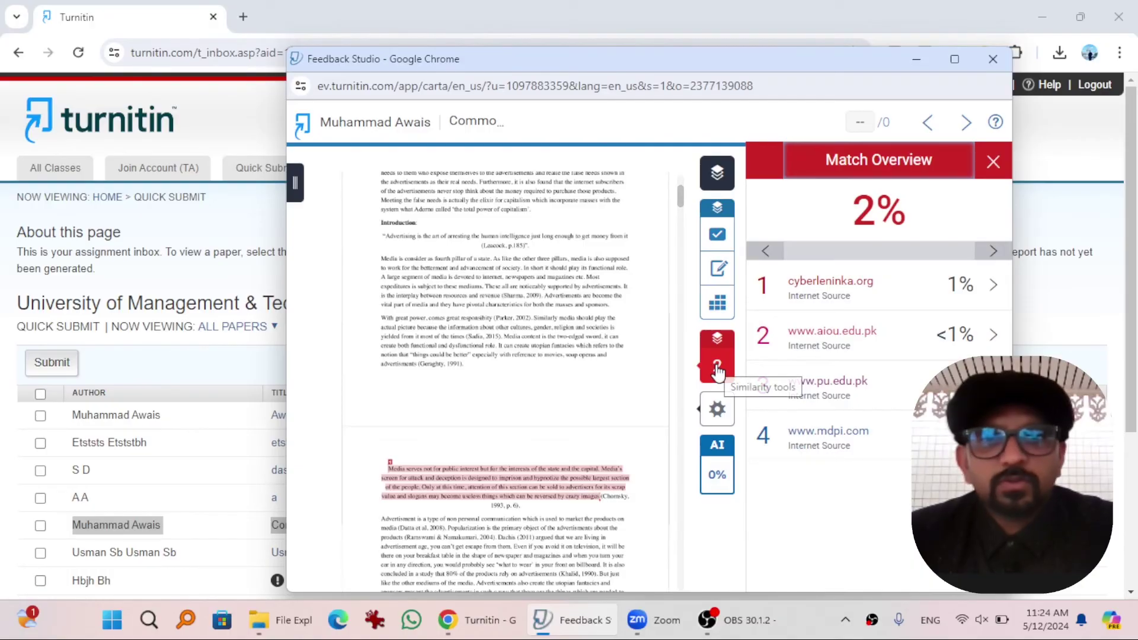
# - Download the report's Current View as a highlighted PDF via the gear's download option
pyautogui.click(715, 417)
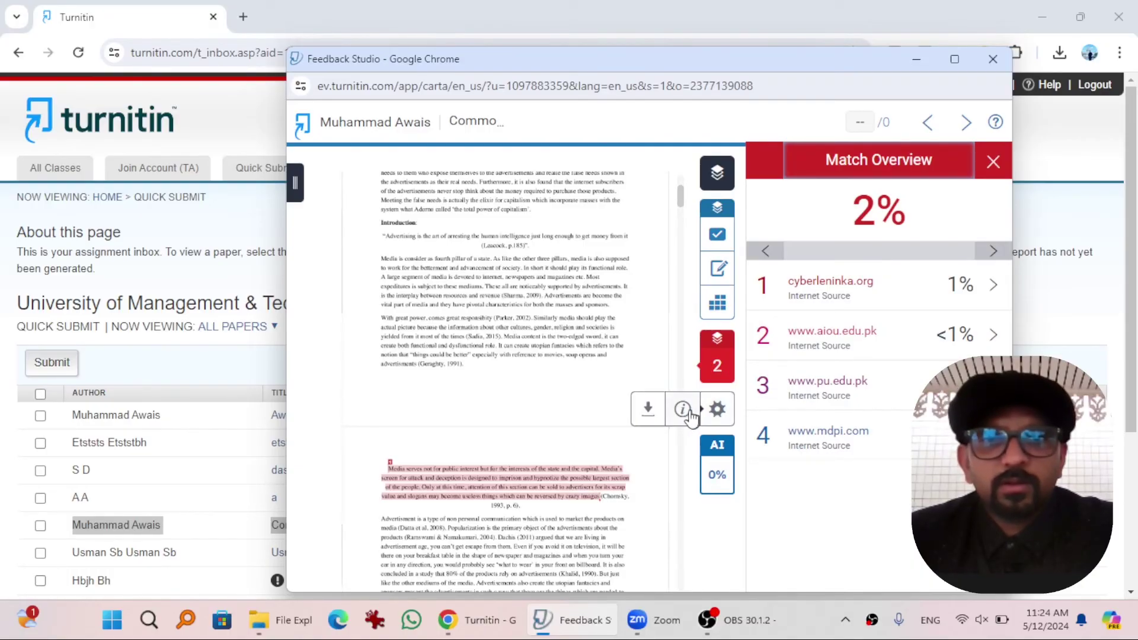
pyautogui.click(646, 412)
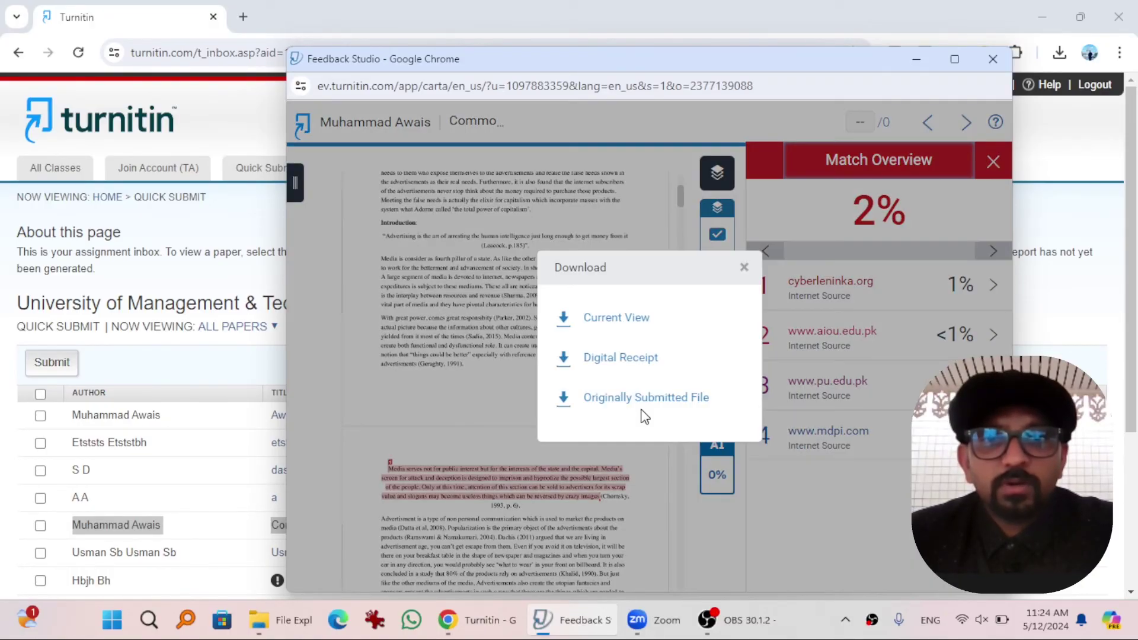
pyautogui.click(604, 321)
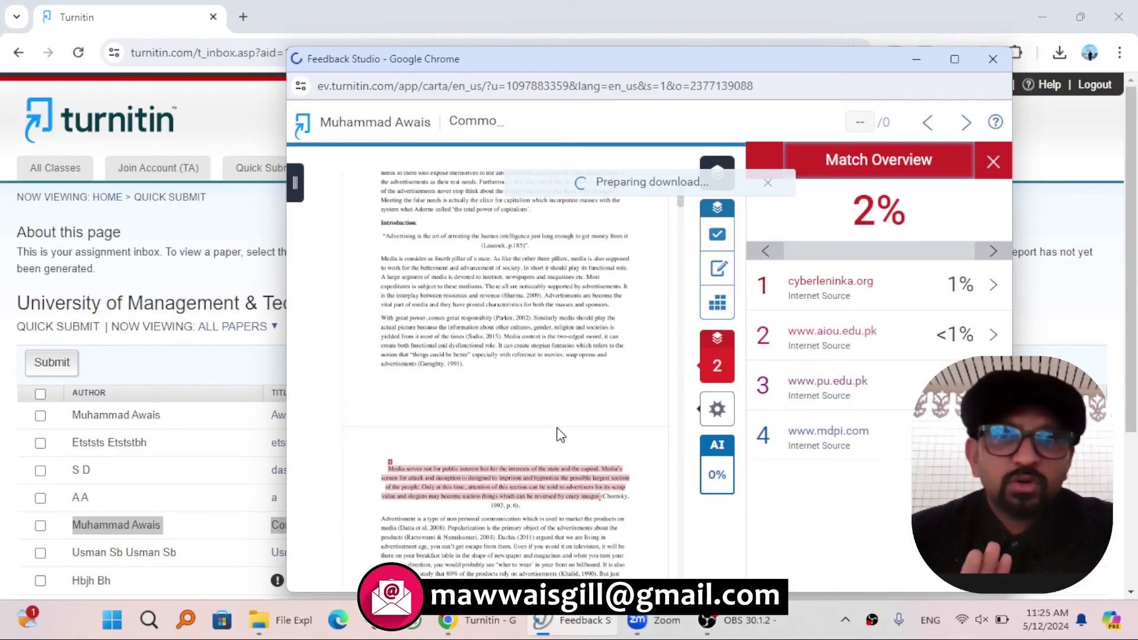
pyautogui.scroll(-3, 497, 340)
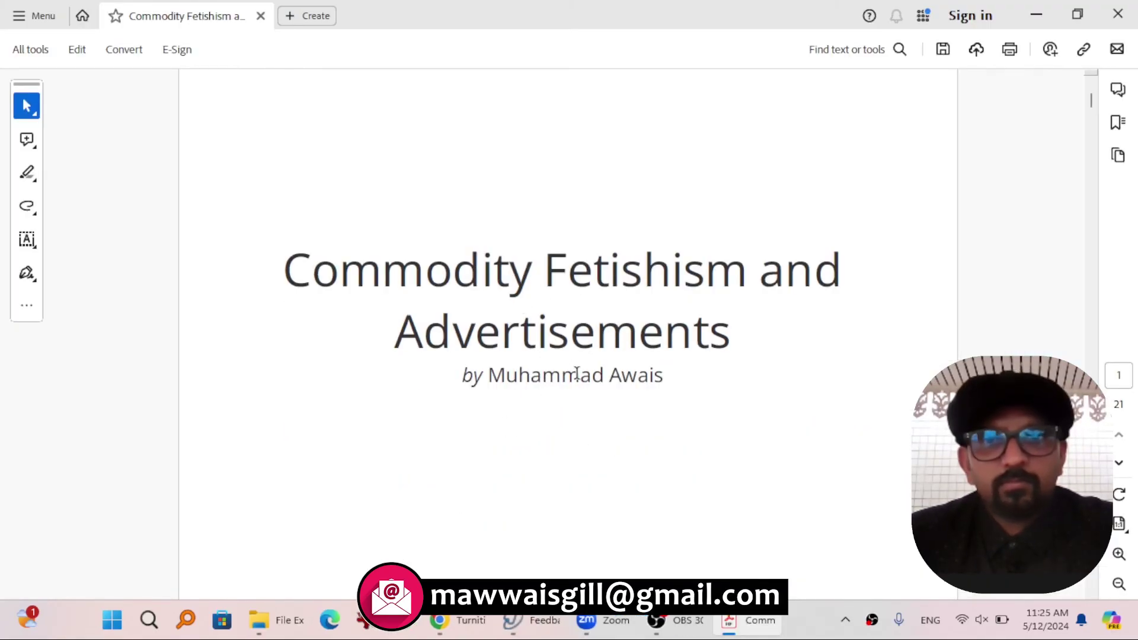
pyautogui.scroll(-15, 577, 373)
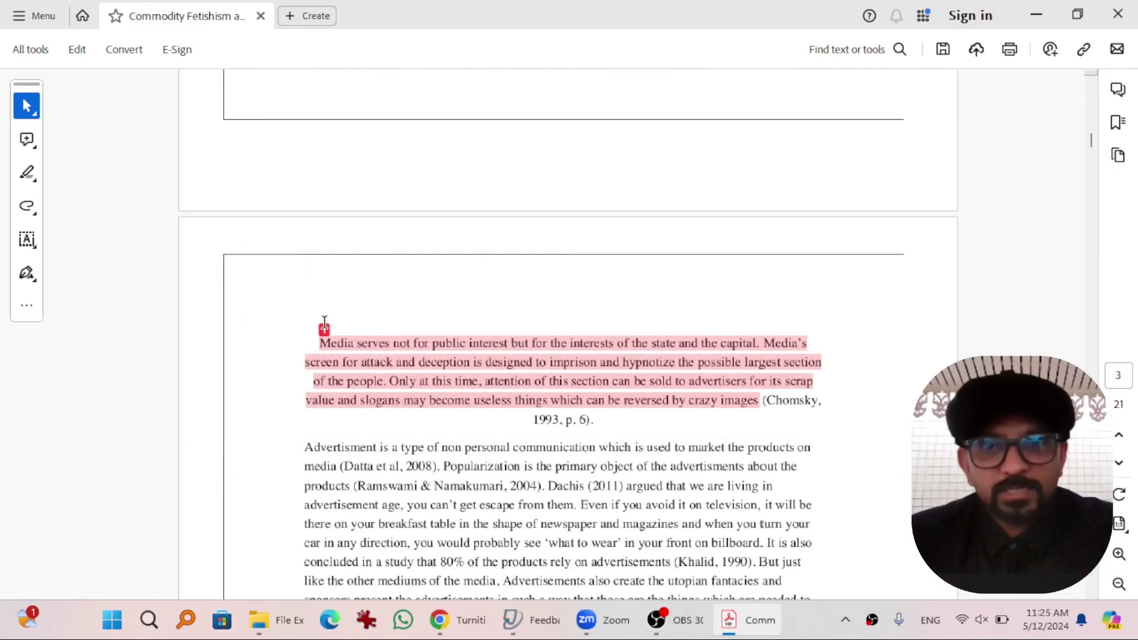